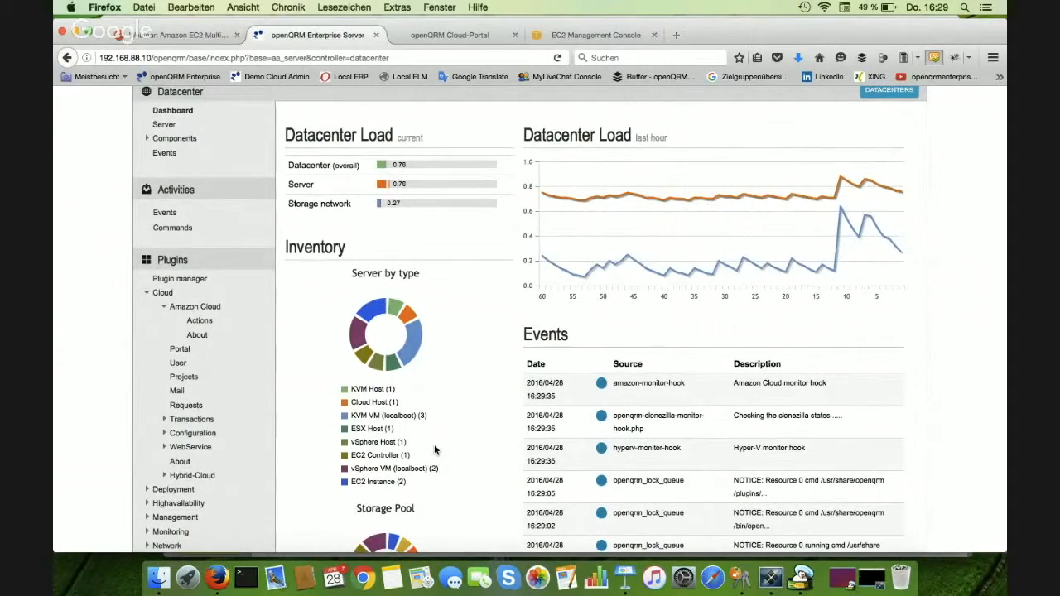
# - Review the instances of the amazon account under Amazon Cloud actions, and return to the account selection
pyautogui.click(200, 321)
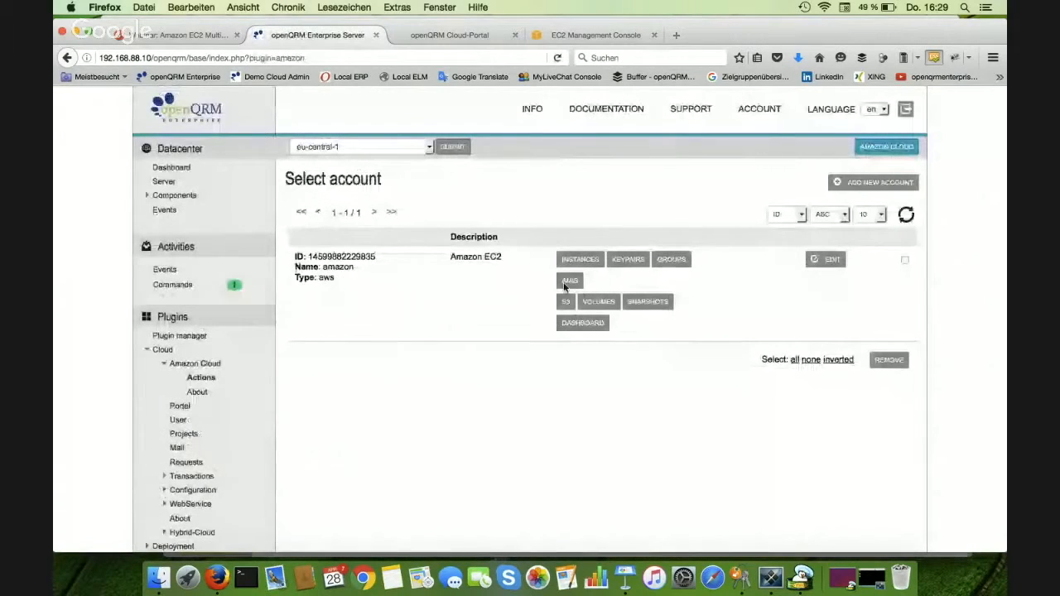
pyautogui.click(585, 260)
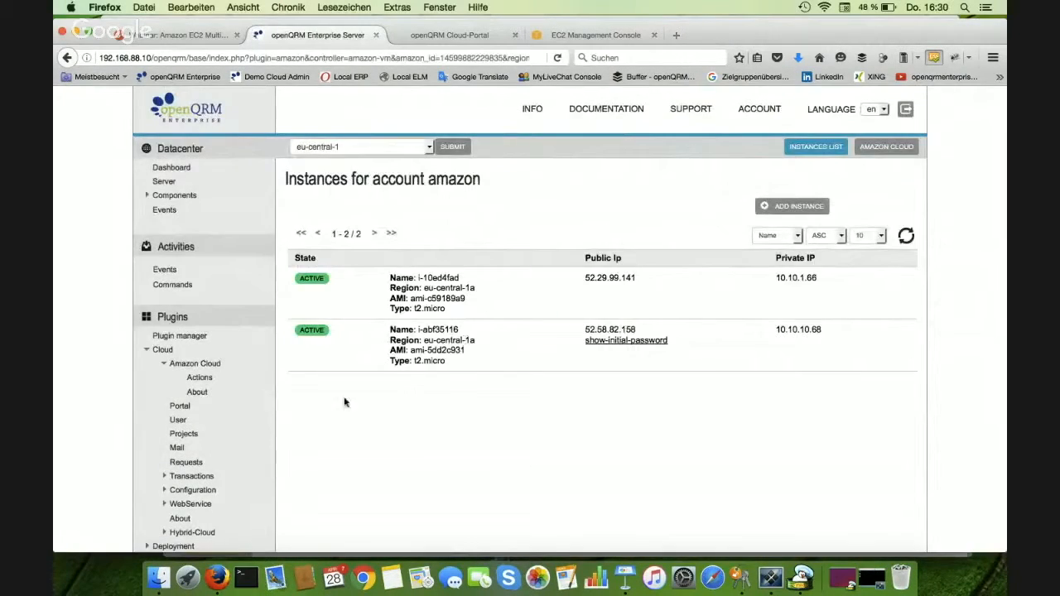
pyautogui.click(200, 378)
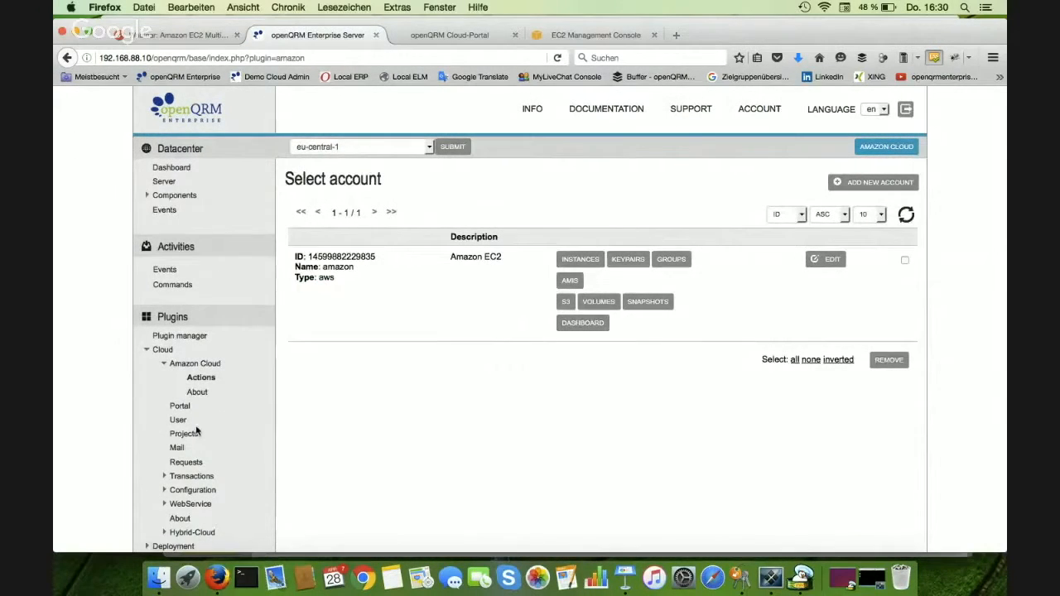
# - Review the Virtualization and Applications product groups in the cloud product configuration
pyautogui.click(196, 490)
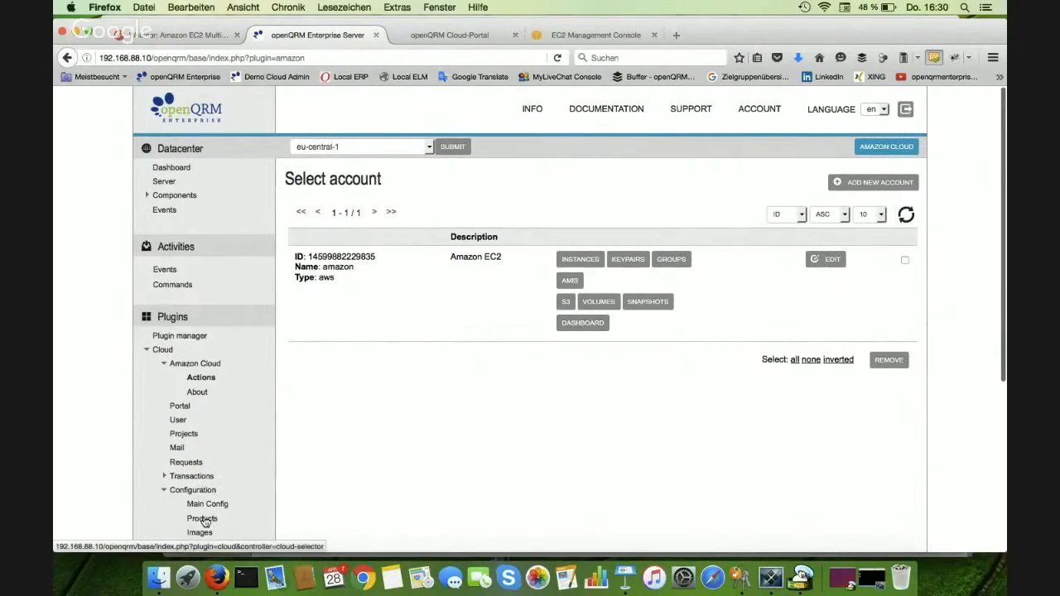
pyautogui.click(202, 518)
pyautogui.click(423, 181)
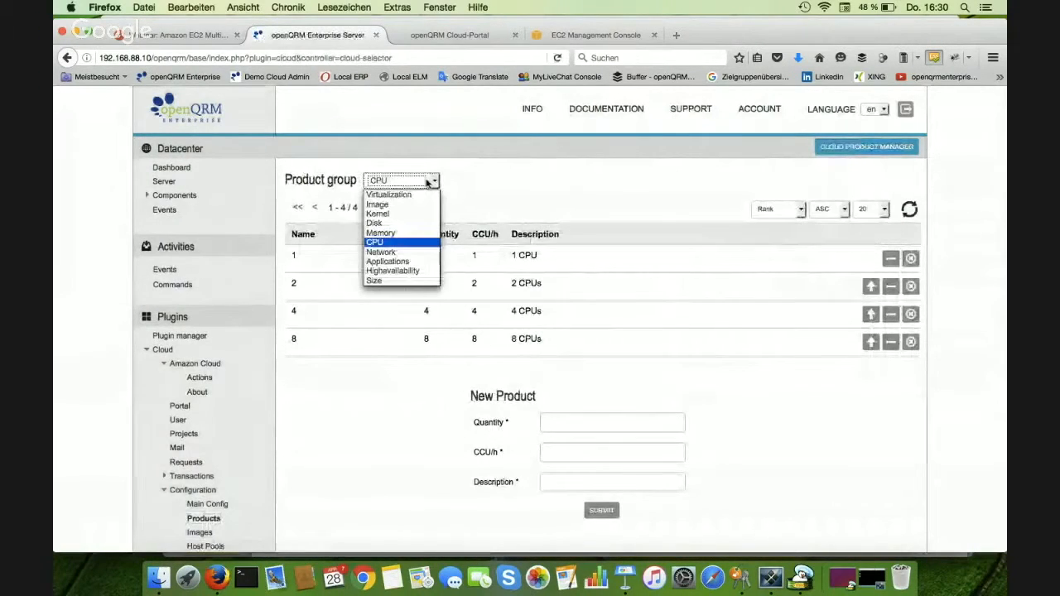
pyautogui.click(406, 195)
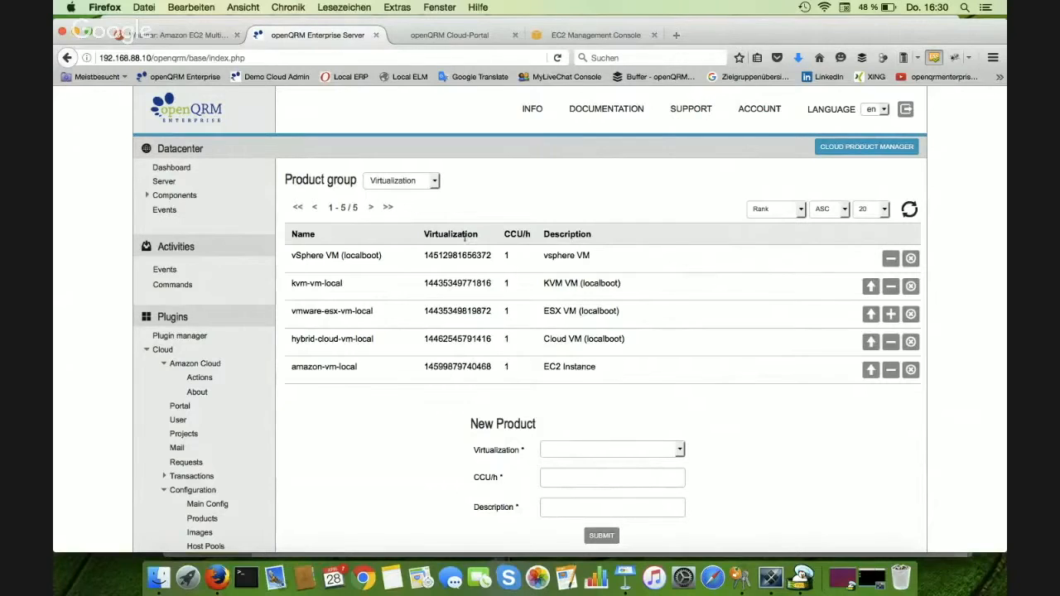
pyautogui.click(430, 183)
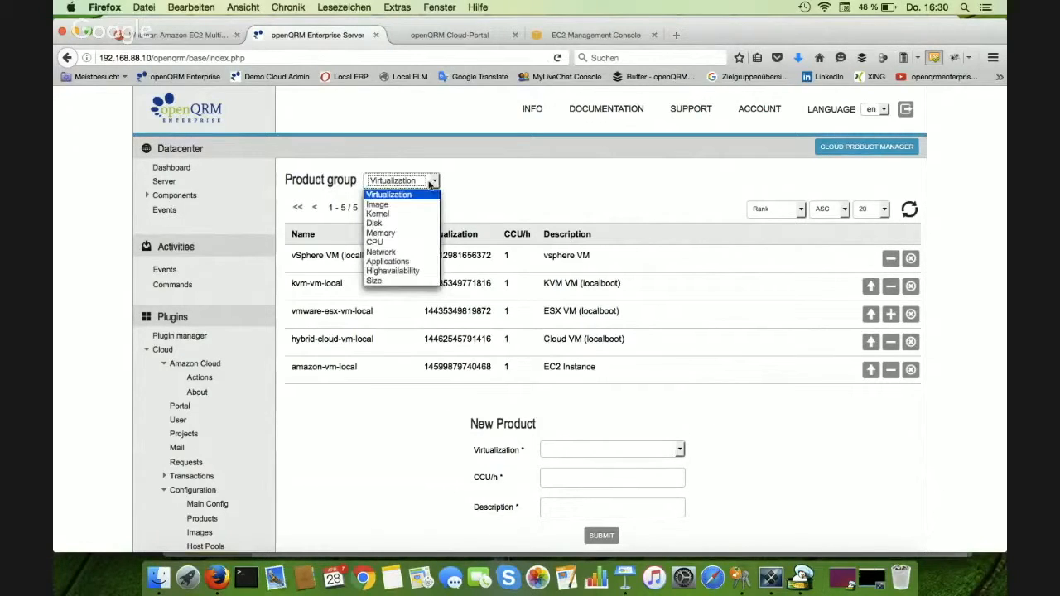
pyautogui.click(402, 261)
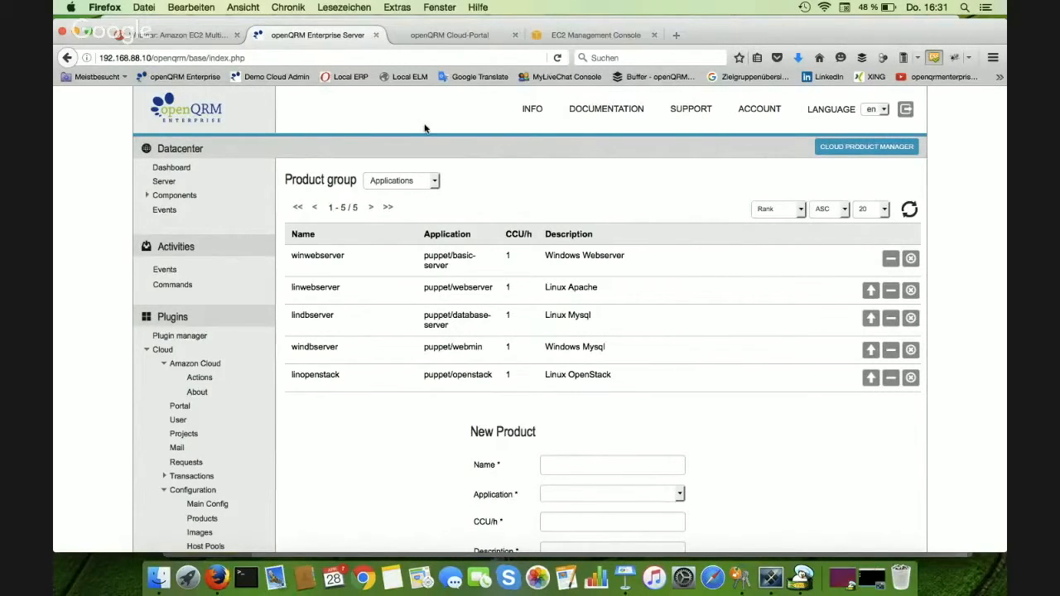
# - Switch to the openQRM Cloud-Portal and start a new instance request from its home page
pyautogui.click(437, 35)
pyautogui.click(249, 166)
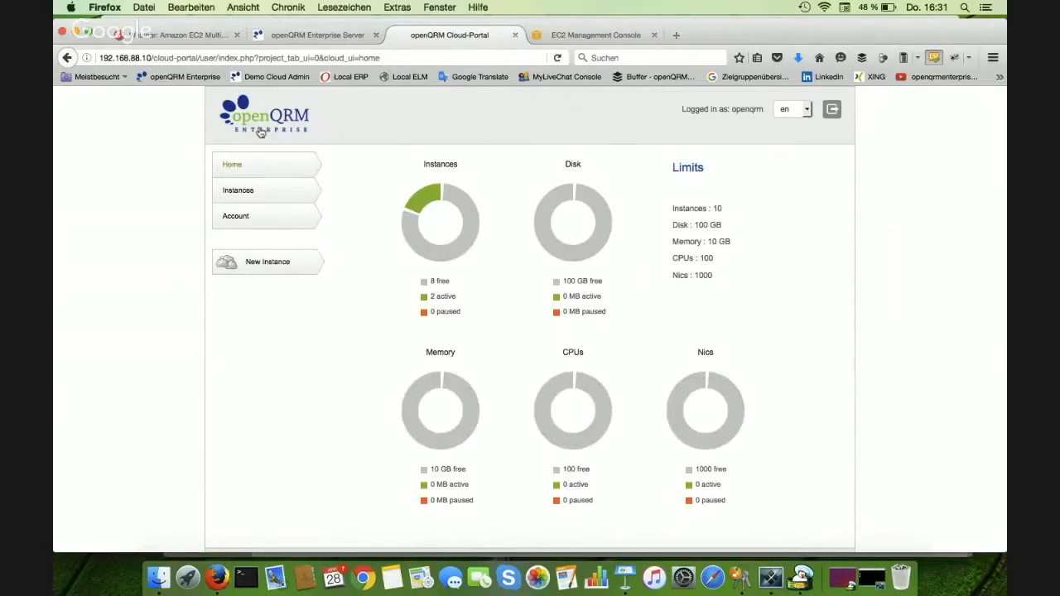
pyautogui.click(257, 262)
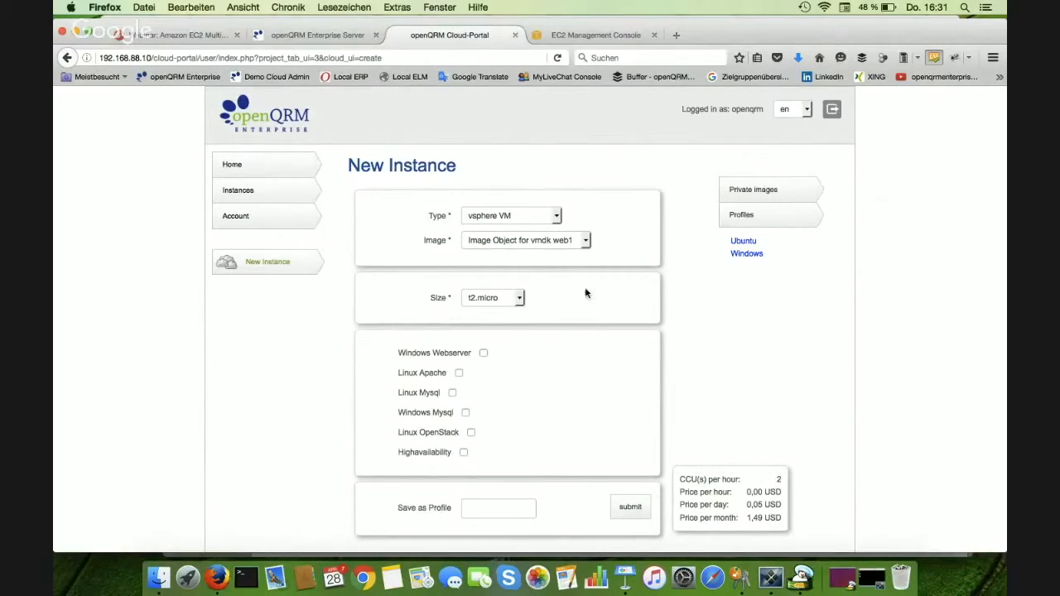
# - Set the new instance's type to EC2 Instance, keep the Windows Server 2012 R2 AMI, and enable Windows Mysql
pyautogui.click(523, 217)
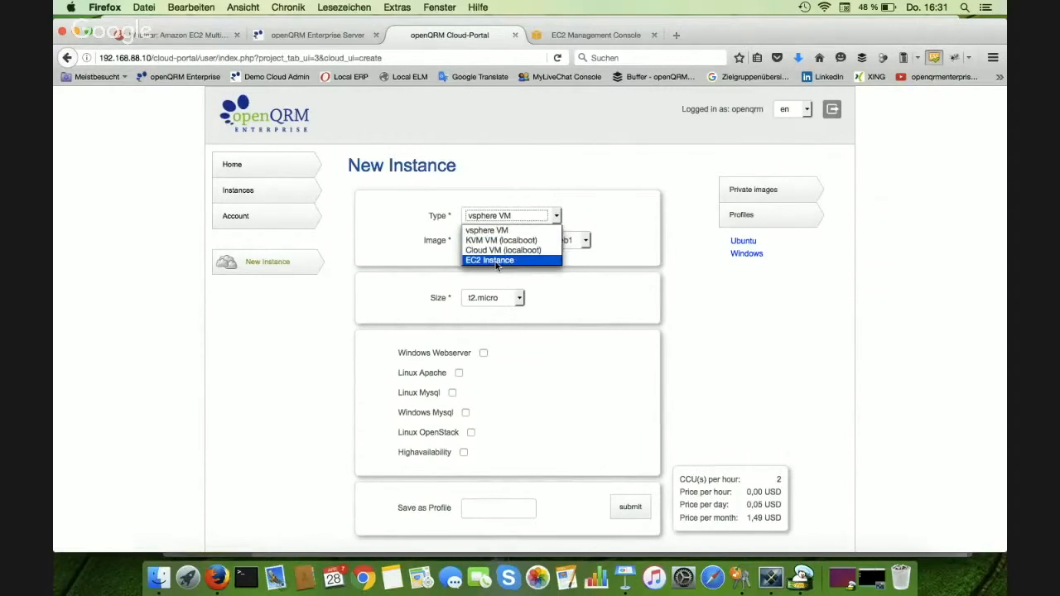
pyautogui.click(497, 261)
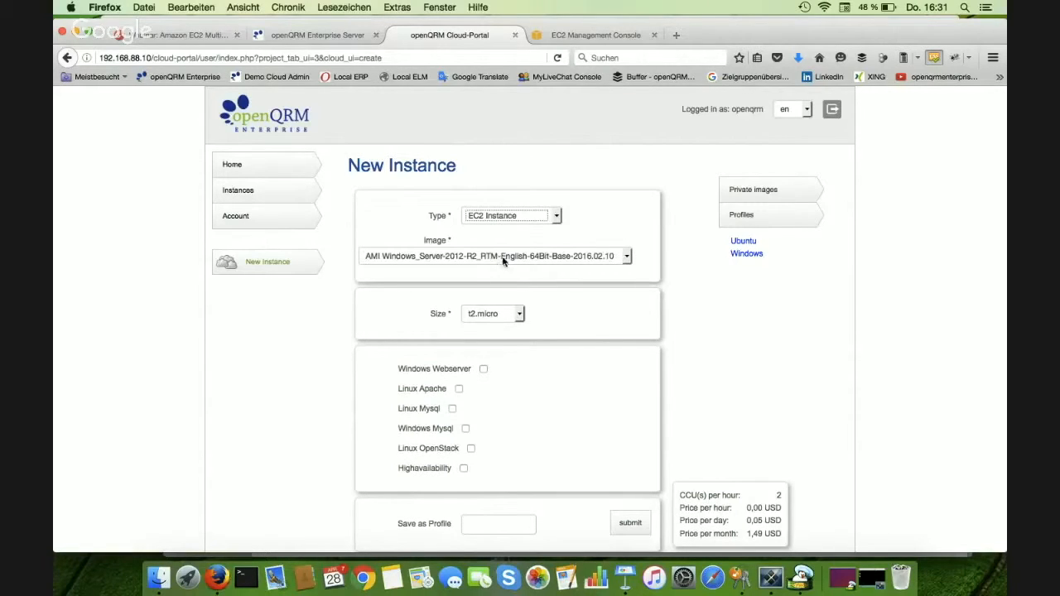
pyautogui.click(505, 262)
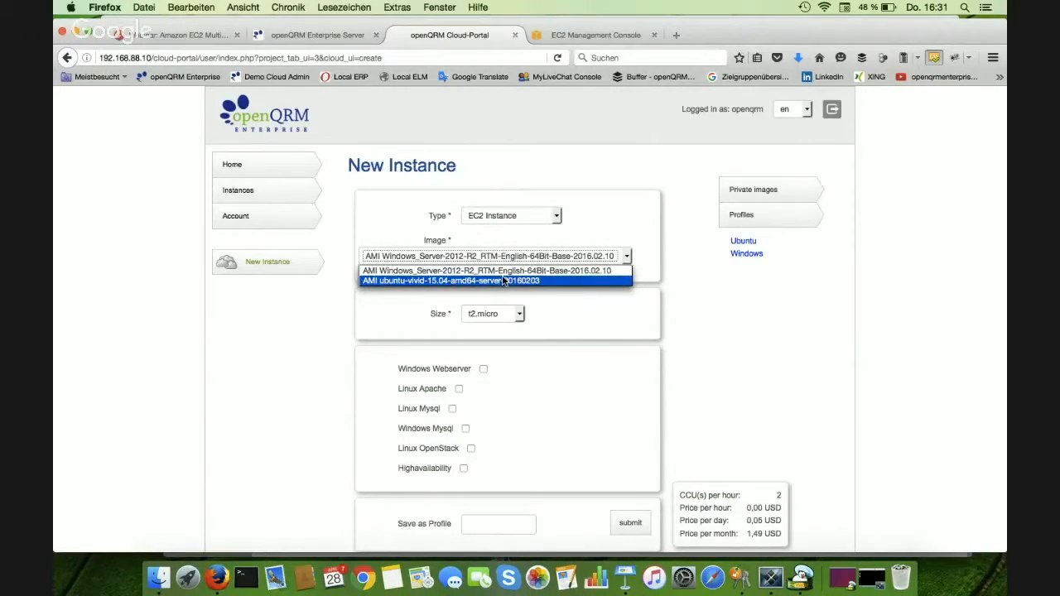
pyautogui.click(483, 373)
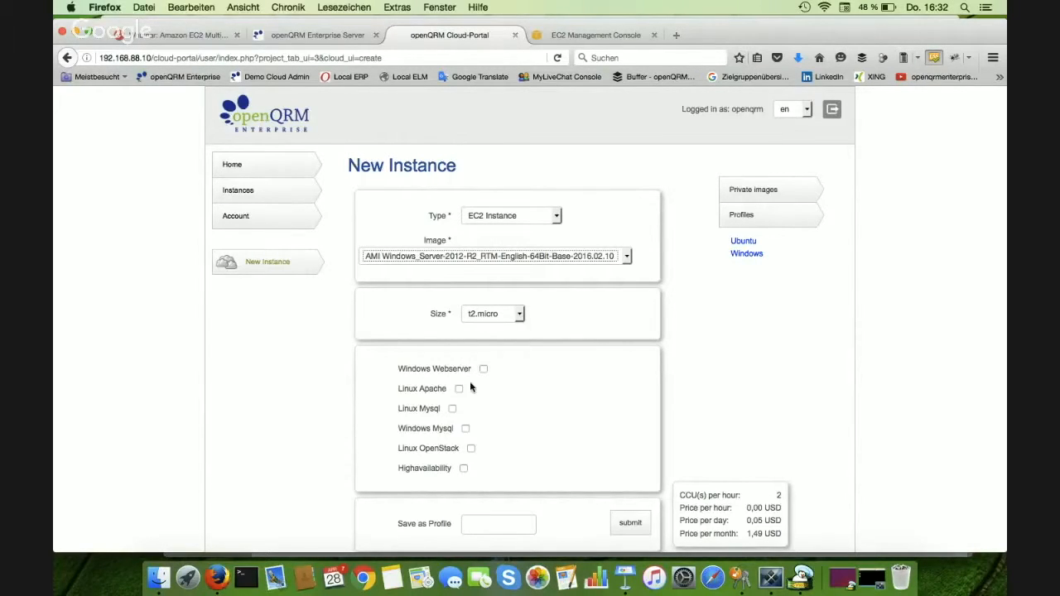
pyautogui.click(465, 429)
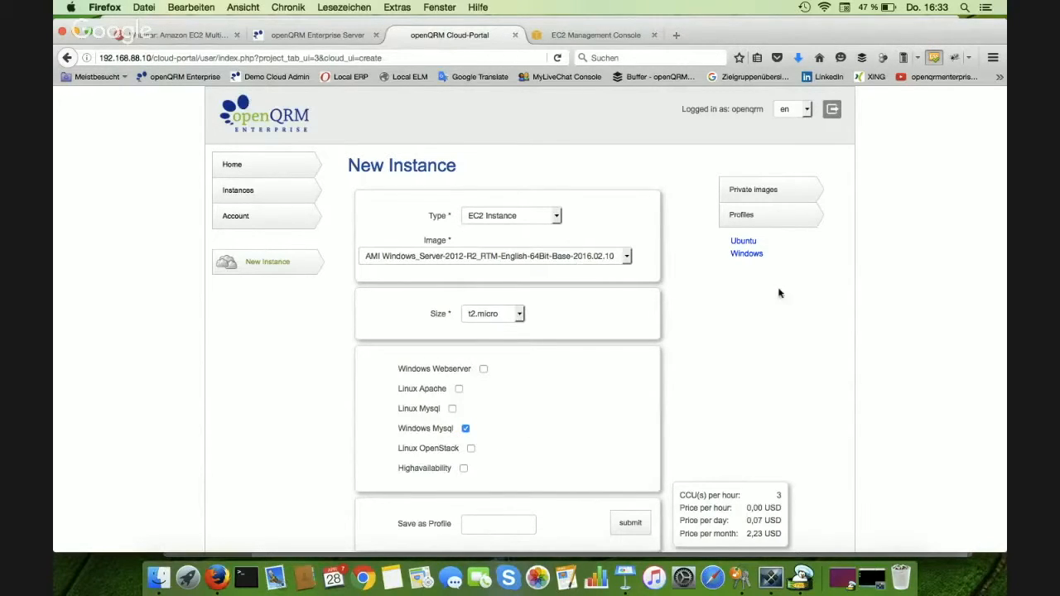
# - Load the saved Ubuntu profile into the new instance form and submit the request
pyautogui.click(744, 241)
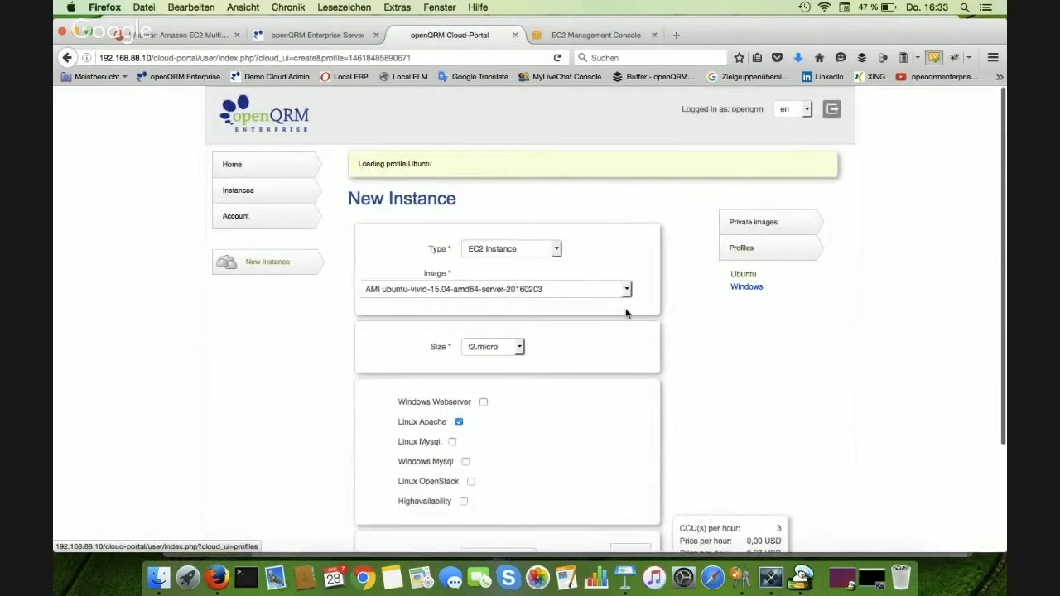
pyautogui.scroll(-3, 489, 440)
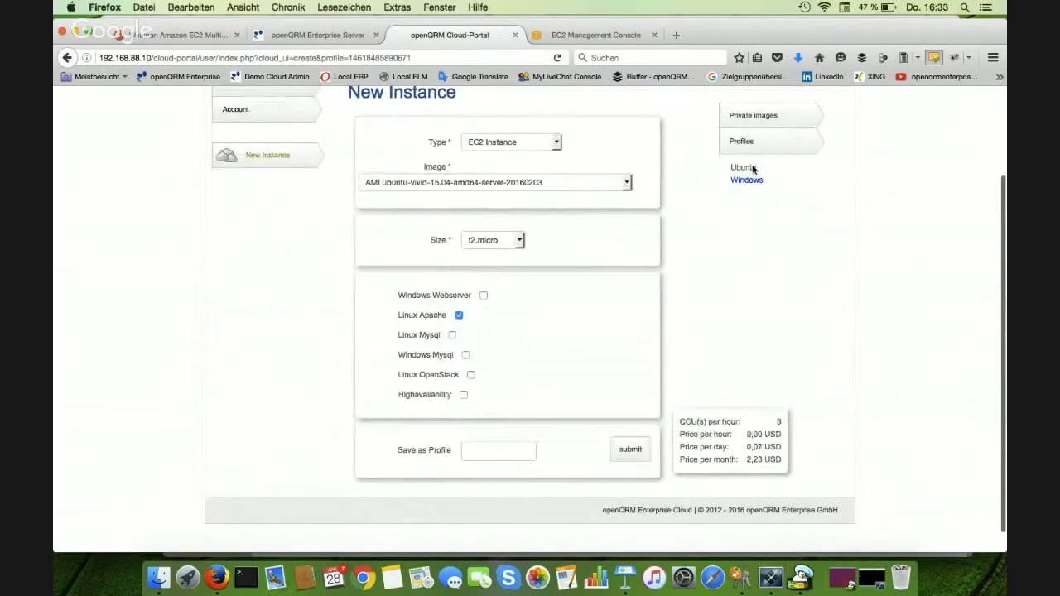
pyautogui.scroll(-1, 753, 169)
pyautogui.scroll(1, 795, 199)
pyautogui.scroll(-1, 795, 199)
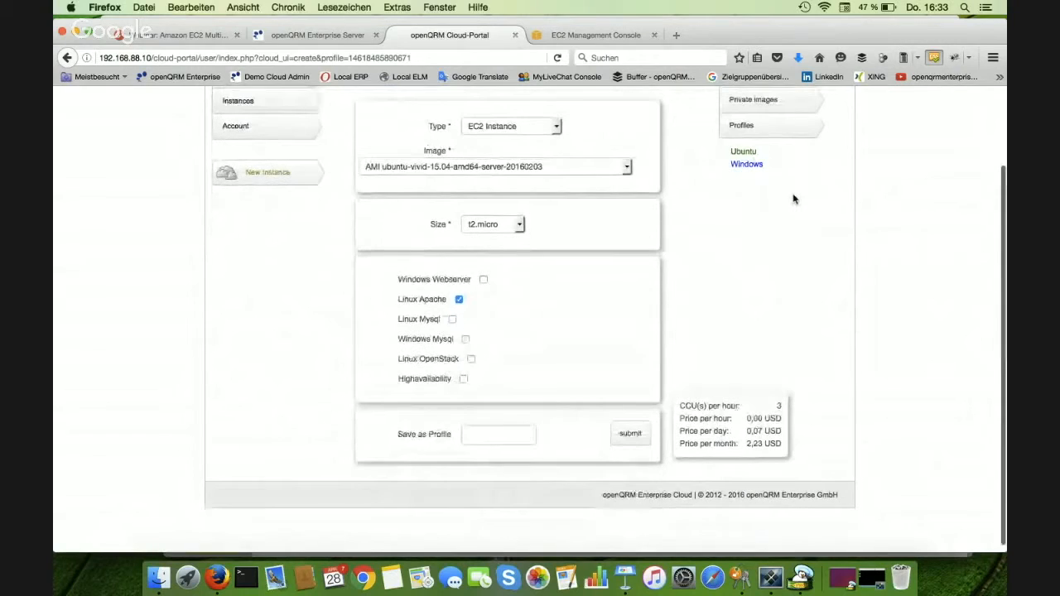
pyautogui.scroll(2, 791, 198)
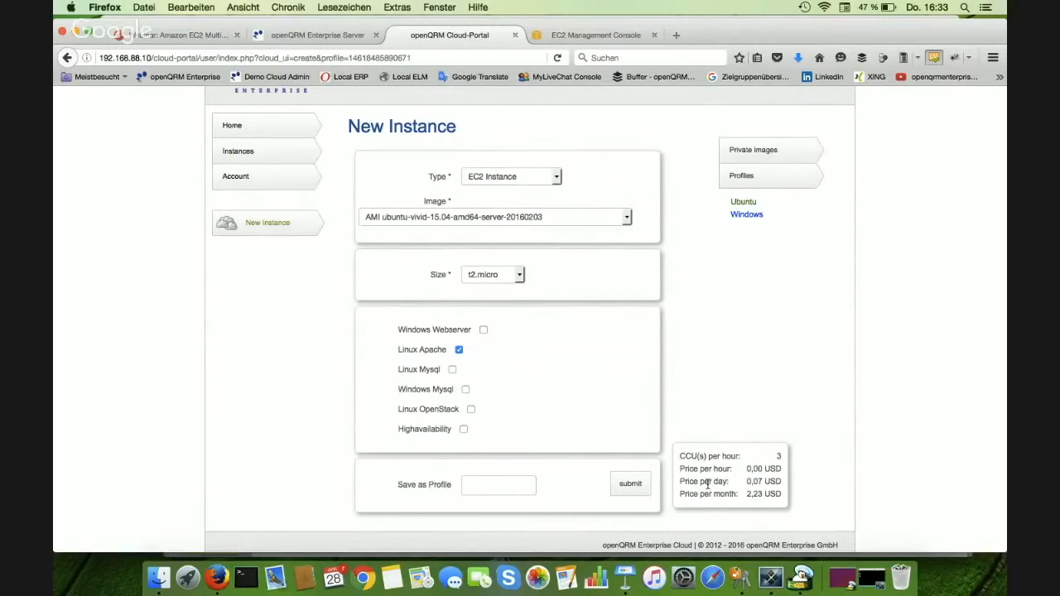
pyautogui.click(632, 485)
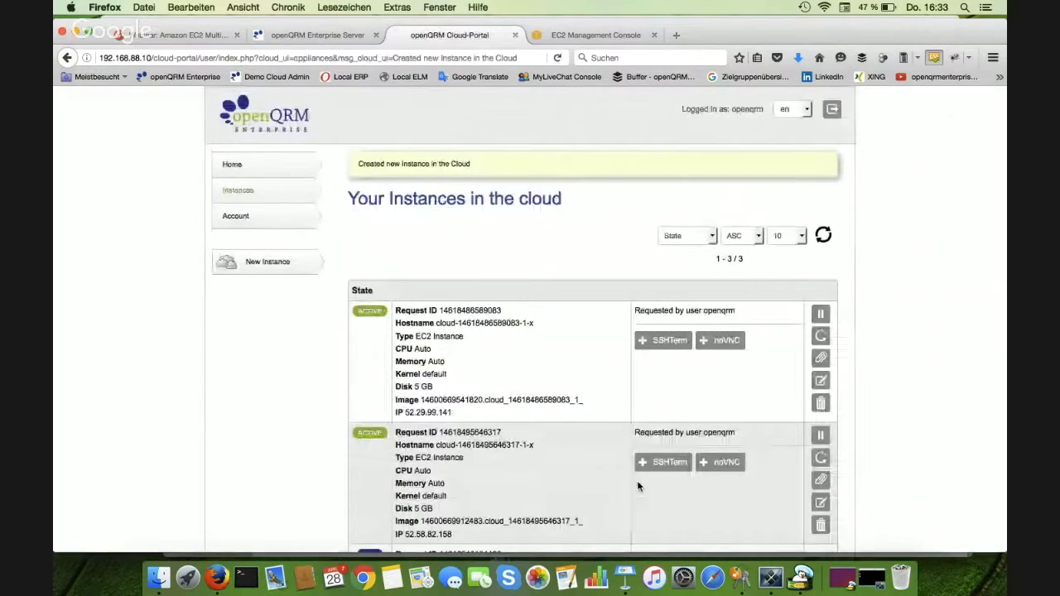
# - Open the SSHTerm console of the active instance at 52.29.99.141, permanently accepting its certificate exception, and close the console window
pyautogui.scroll(-1, 638, 486)
pyautogui.scroll(-5, 639, 486)
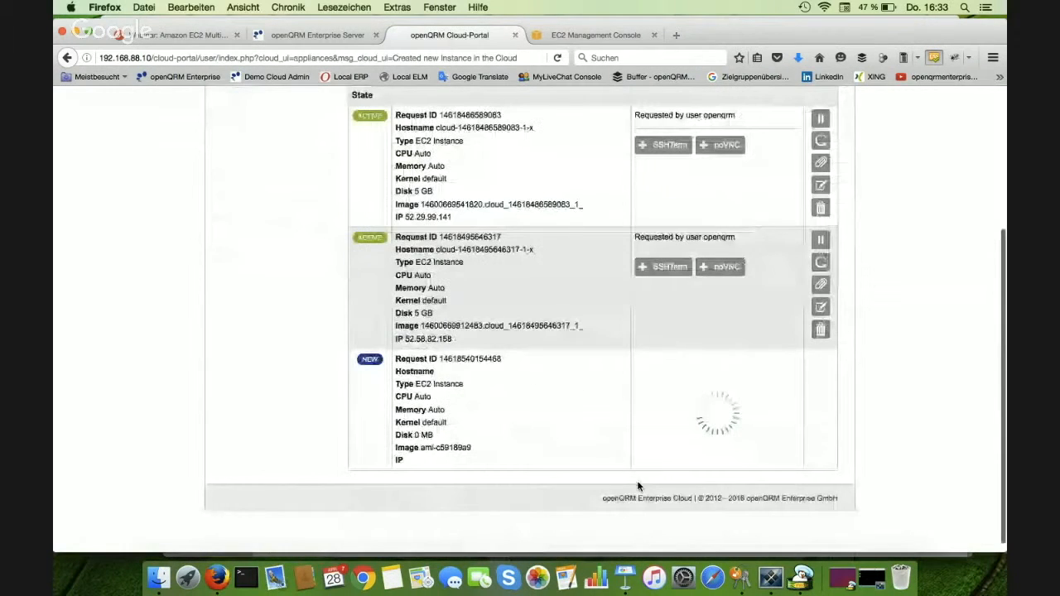
pyautogui.scroll(3, 548, 295)
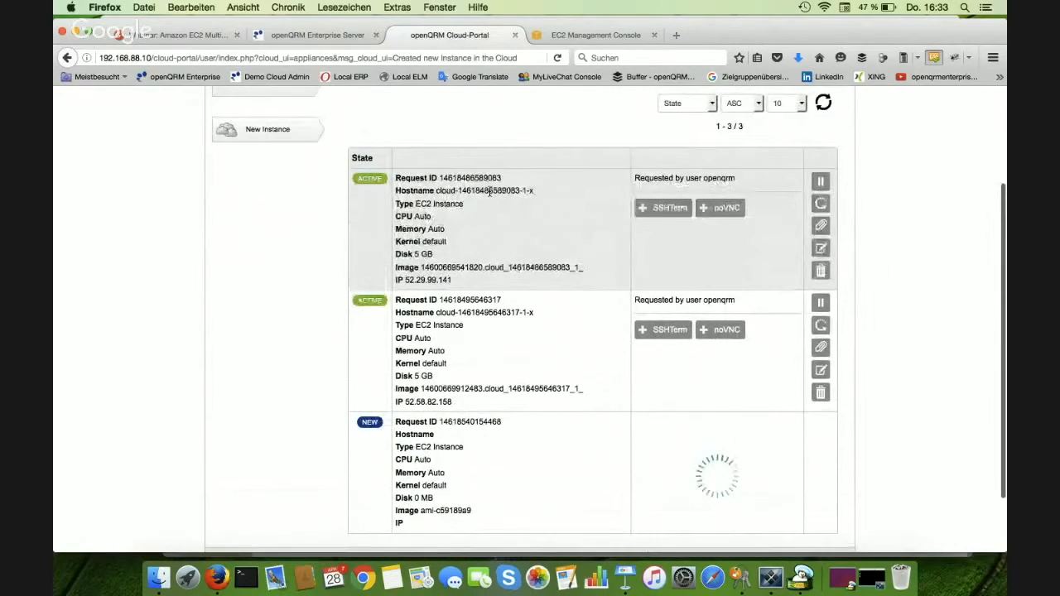
pyautogui.scroll(-1, 490, 191)
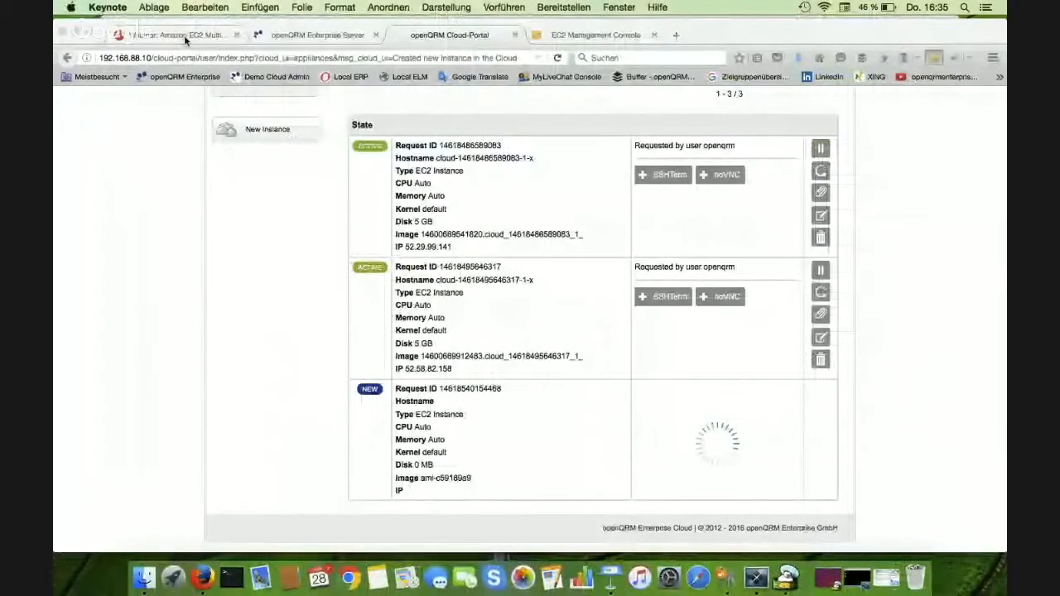
pyautogui.click(280, 100)
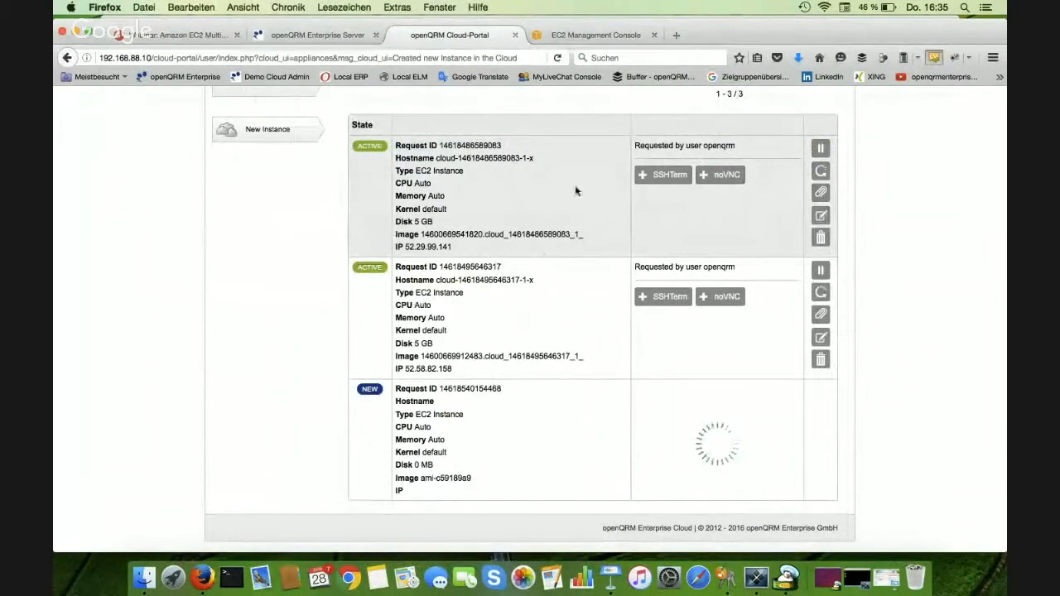
pyautogui.click(668, 176)
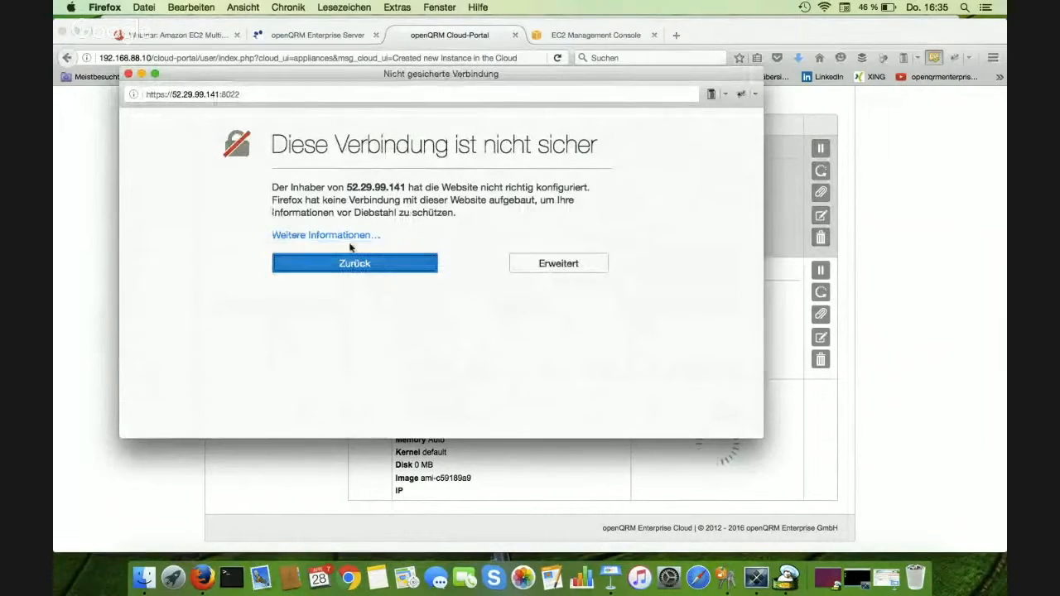
pyautogui.click(557, 263)
pyautogui.click(351, 402)
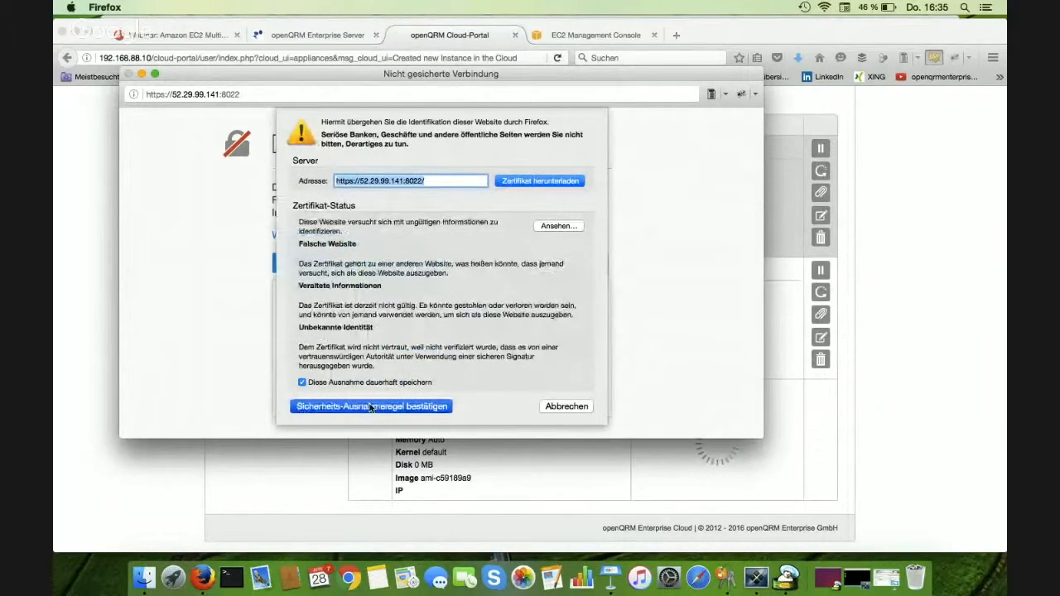
pyautogui.click(371, 407)
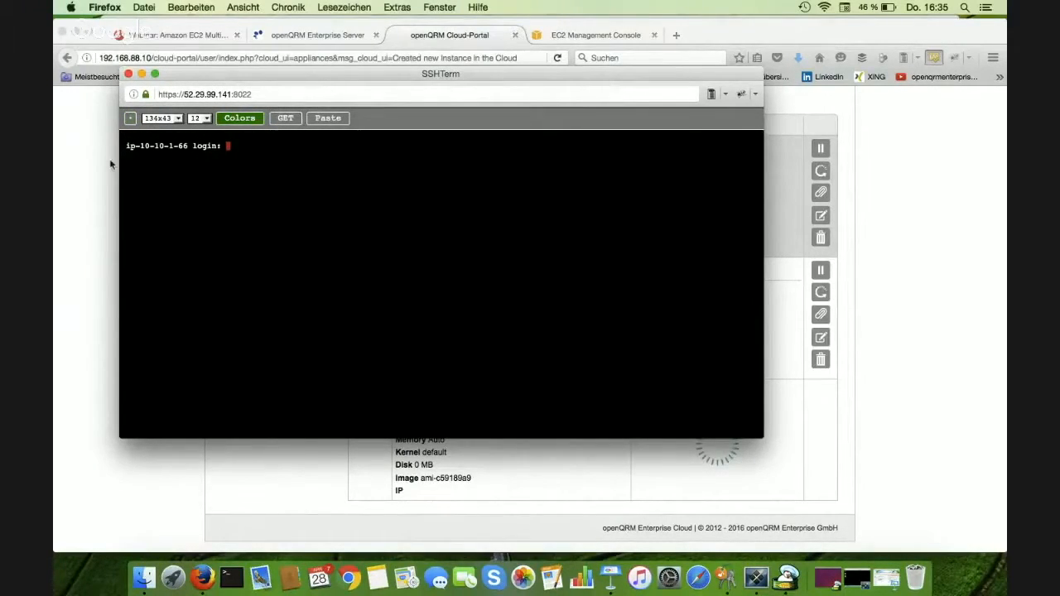
pyautogui.click(128, 74)
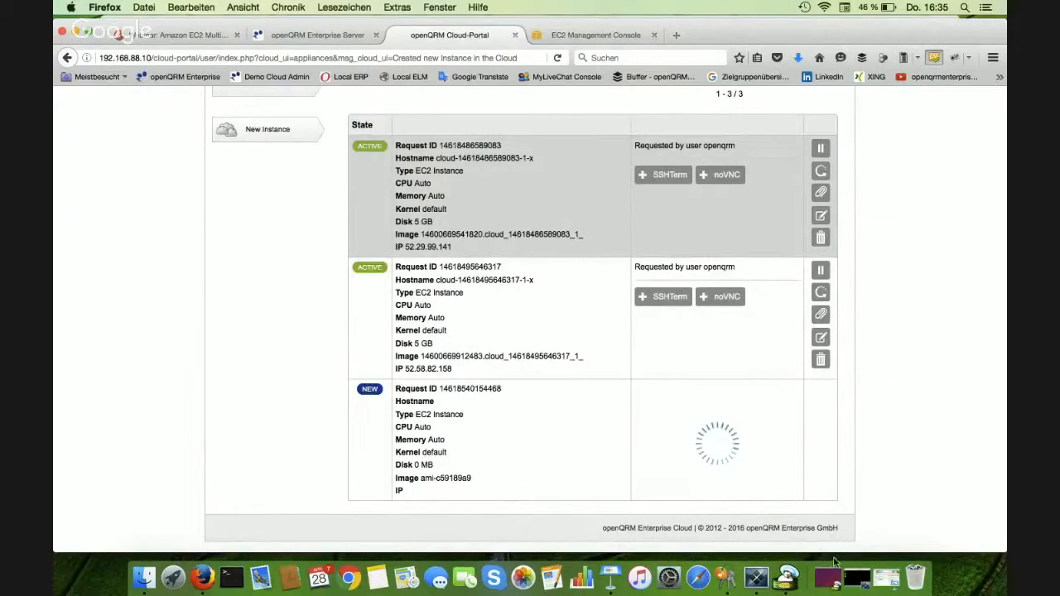
# - View the instance's remote X desktop in Chicken of the VNC and minimize its window
pyautogui.click(789, 579)
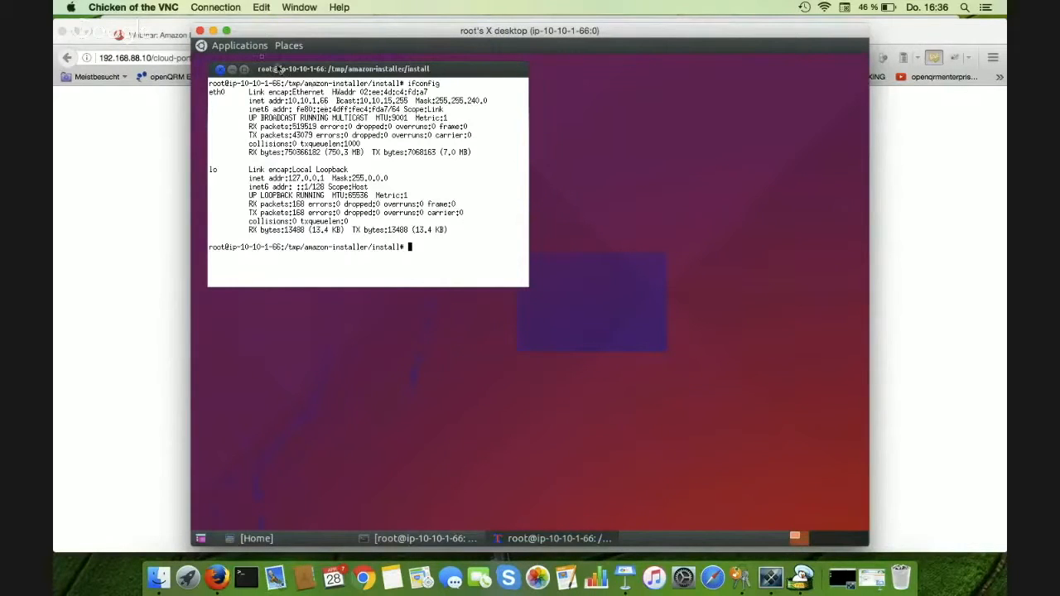
pyautogui.click(213, 31)
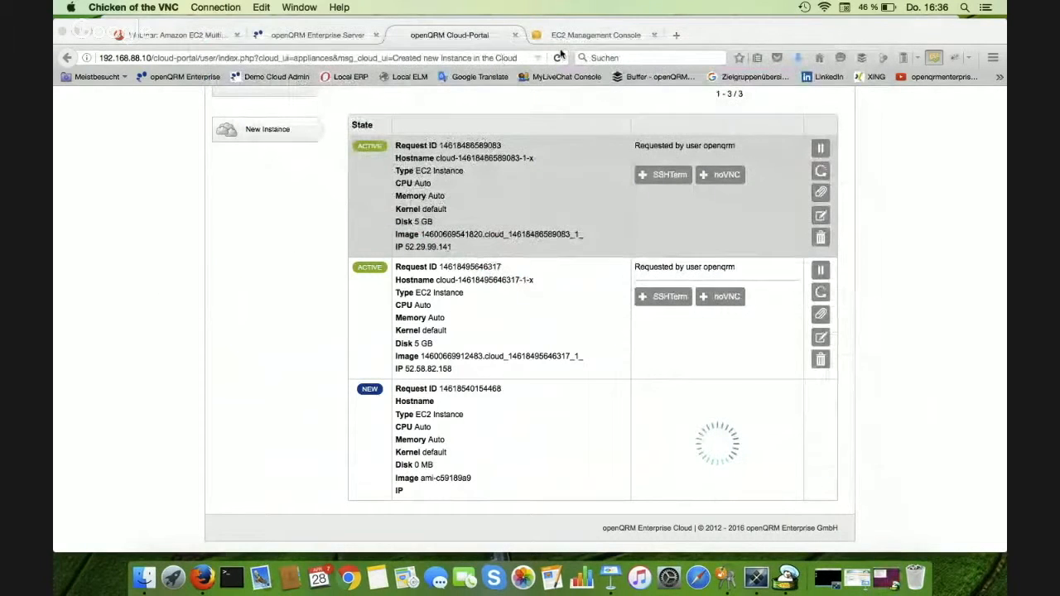
# - Switch to the EC2 Management Console and show the details of instance i-10ed4fad in an enlarged description pane, dismissing the notification
pyautogui.click(597, 35)
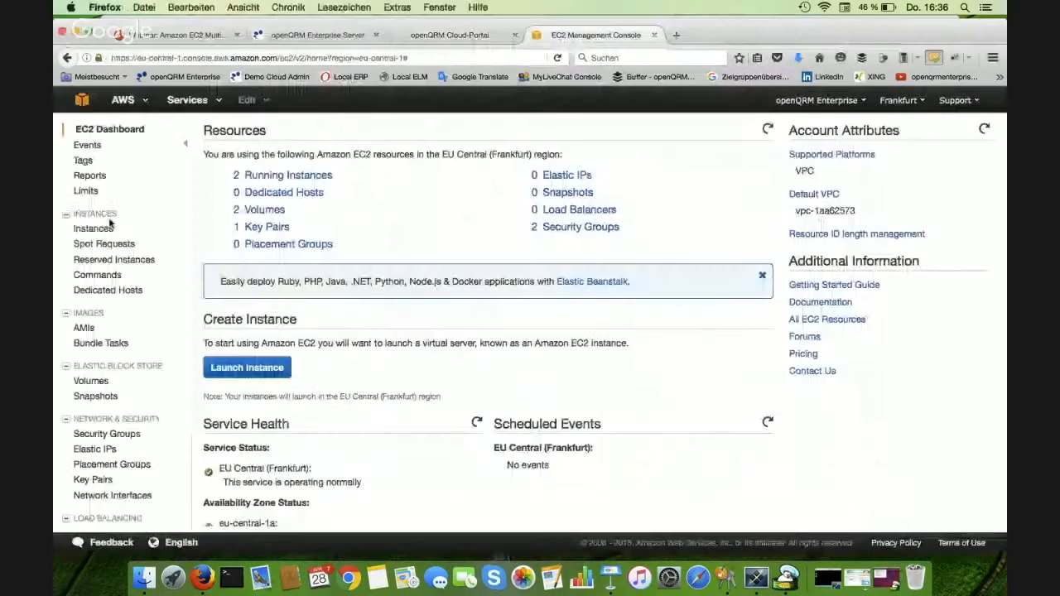
pyautogui.click(96, 228)
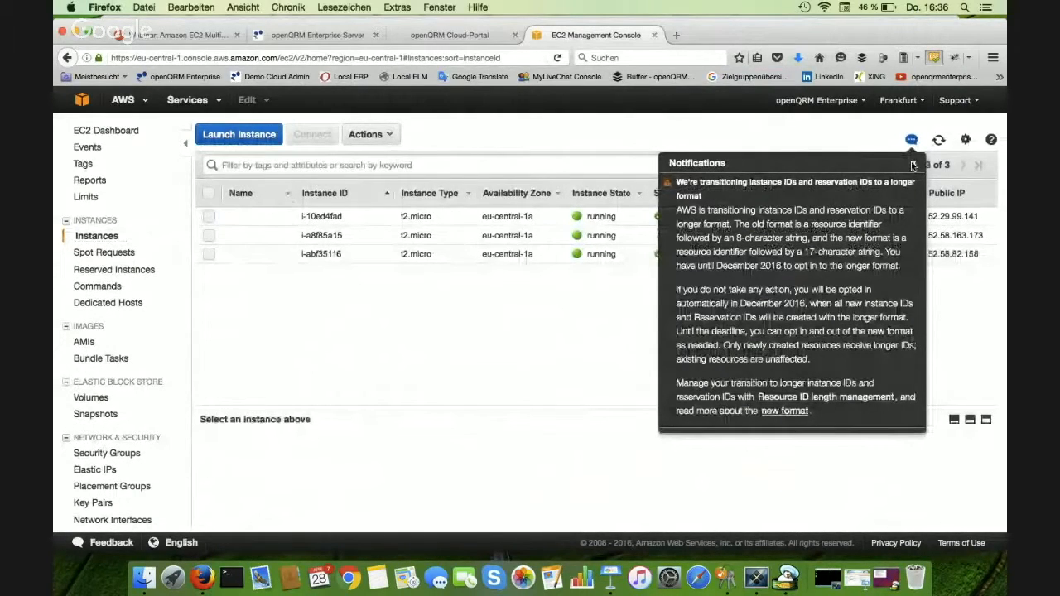
pyautogui.click(915, 163)
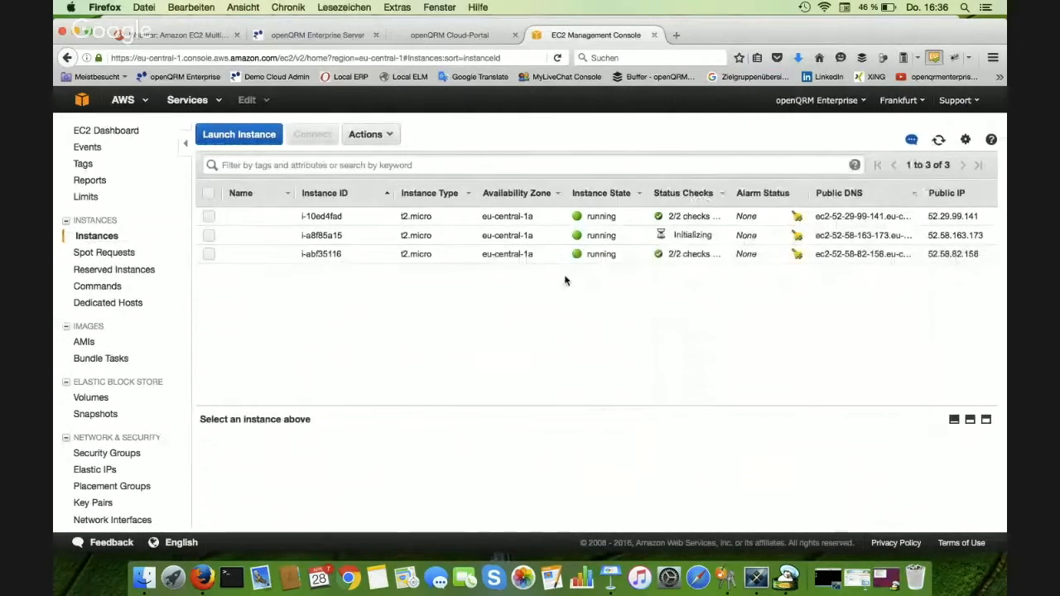
pyautogui.click(464, 214)
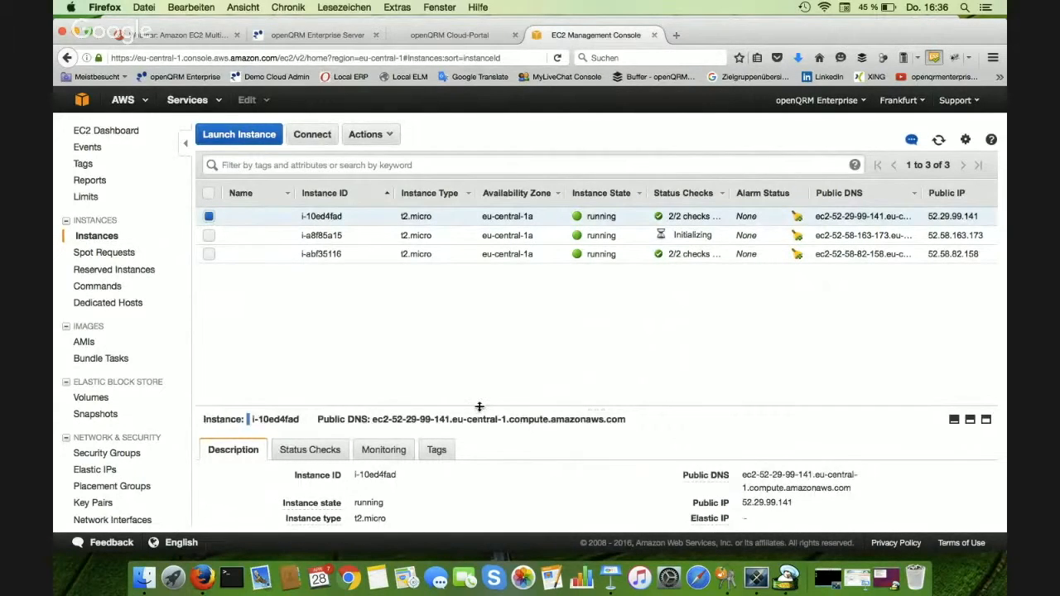
pyautogui.moveTo(486, 409); pyautogui.dragTo(486, 333)
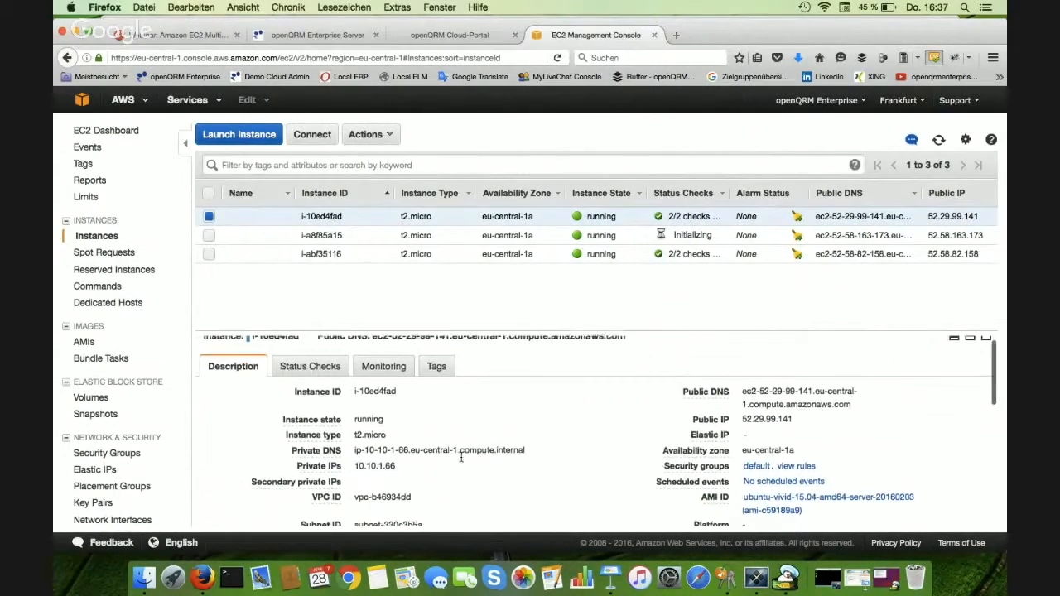
# - Examine the VPC ID and subnet ID of instance i-10ed4fad, and show the same details for i-a8f85a15 and i-abf35116
pyautogui.scroll(-3, 397, 447)
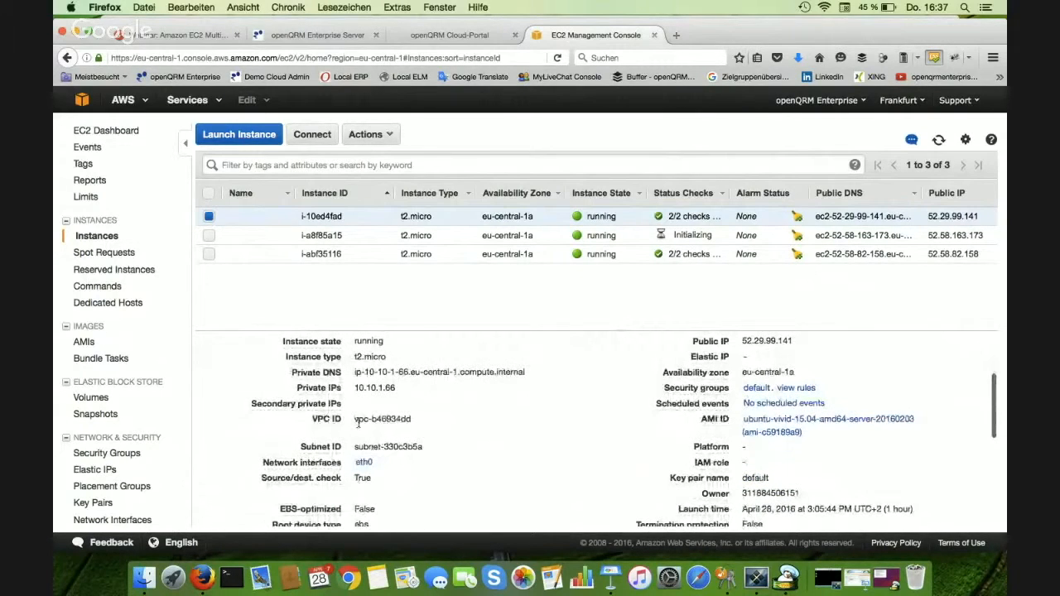
pyautogui.moveTo(414, 419); pyautogui.dragTo(355, 419)
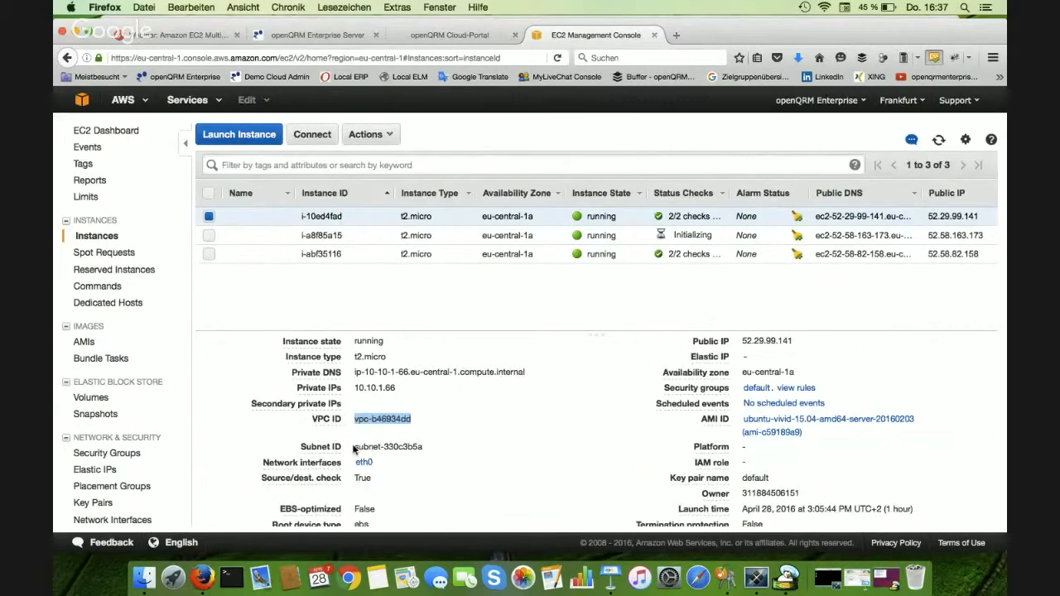
pyautogui.click(359, 447)
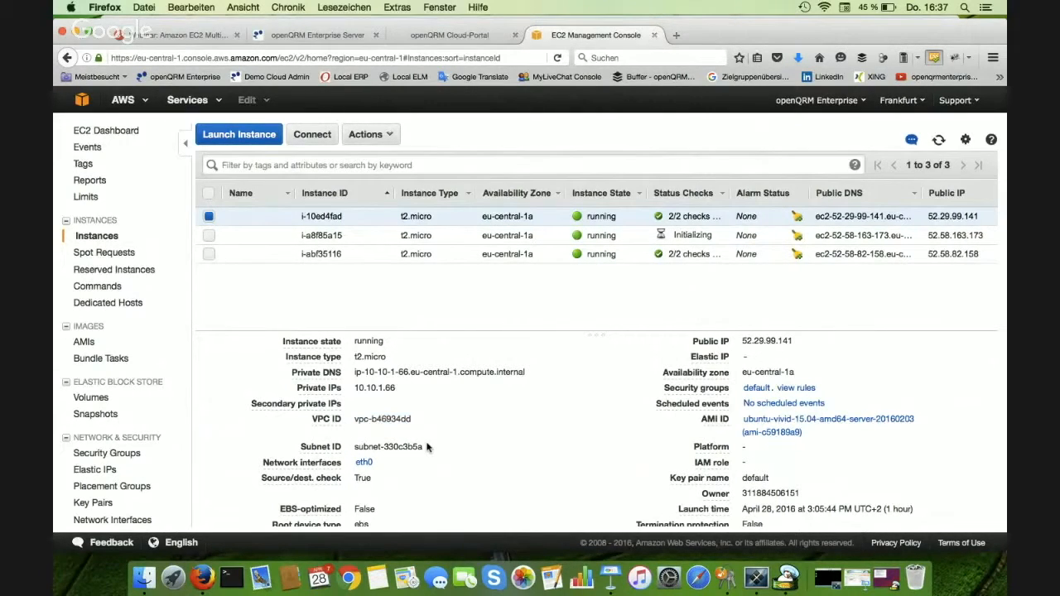
pyautogui.click(416, 240)
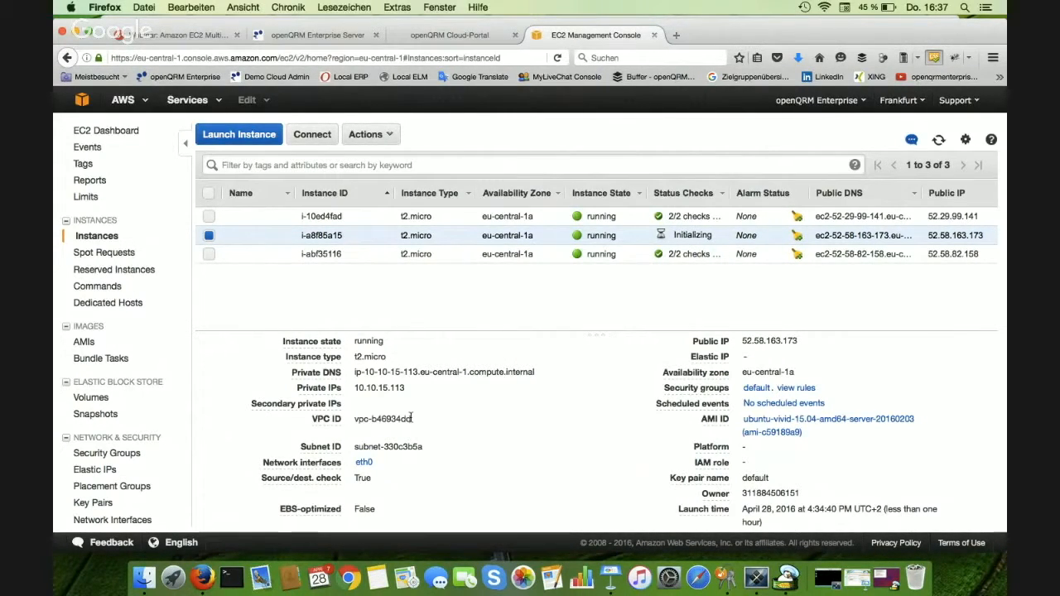
pyautogui.click(453, 256)
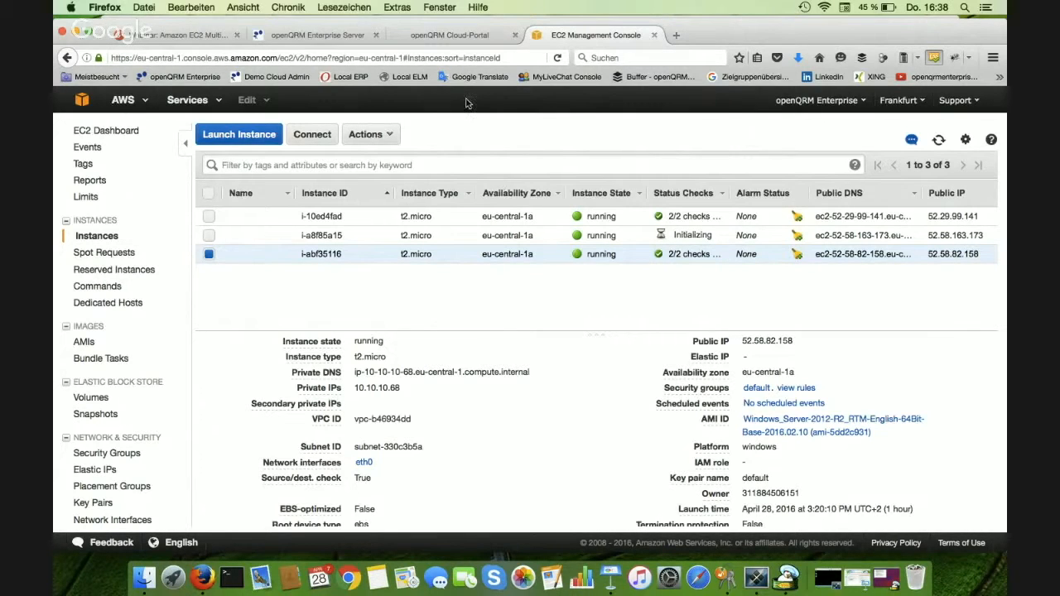
# - Switch to CoRD from the Cloud-Portal, open the Windows Start screen of instance 52.58.82.158, and close the session window to review the portal's instance list
pyautogui.click(461, 33)
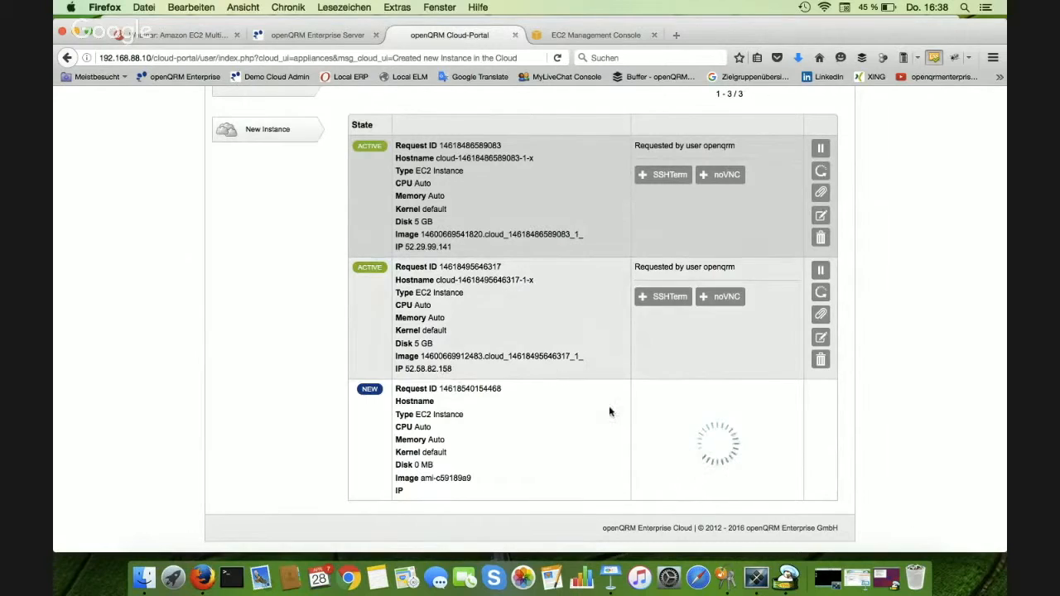
pyautogui.click(757, 578)
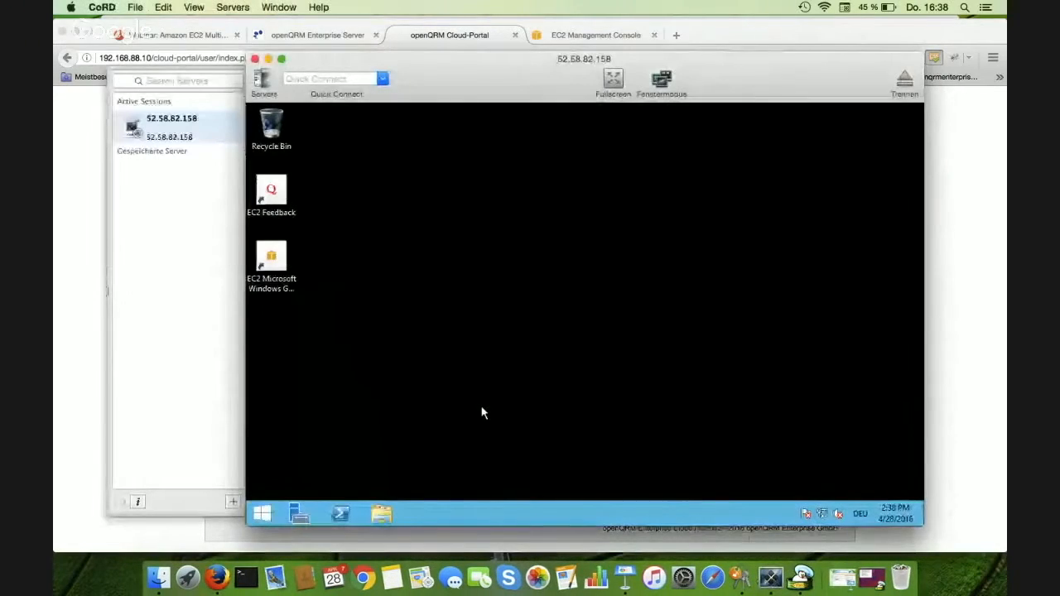
pyautogui.click(264, 516)
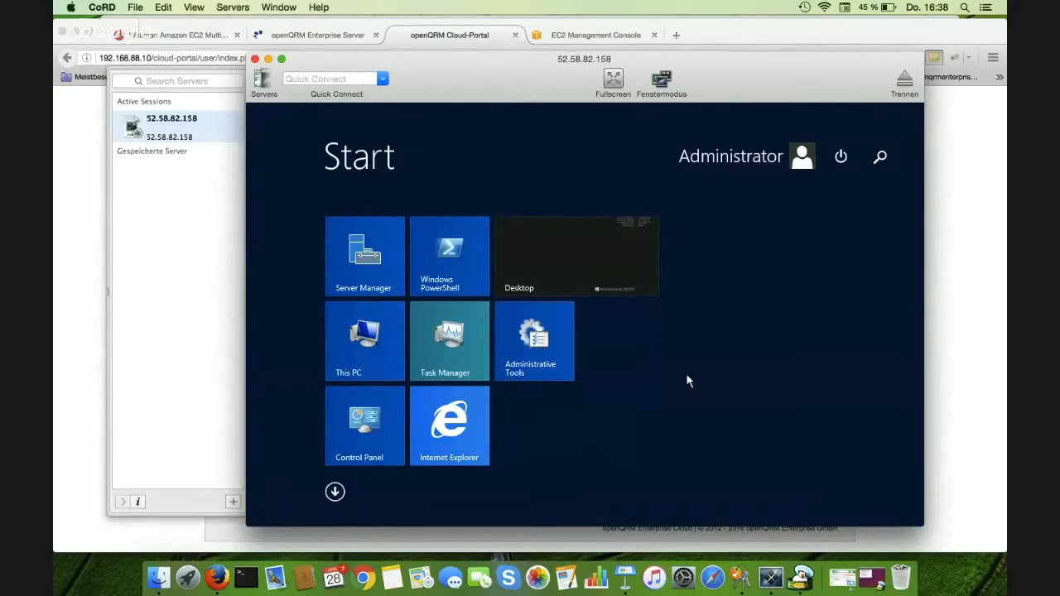
pyautogui.click(255, 59)
pyautogui.scroll(-1, 280, 301)
pyautogui.scroll(2, 278, 303)
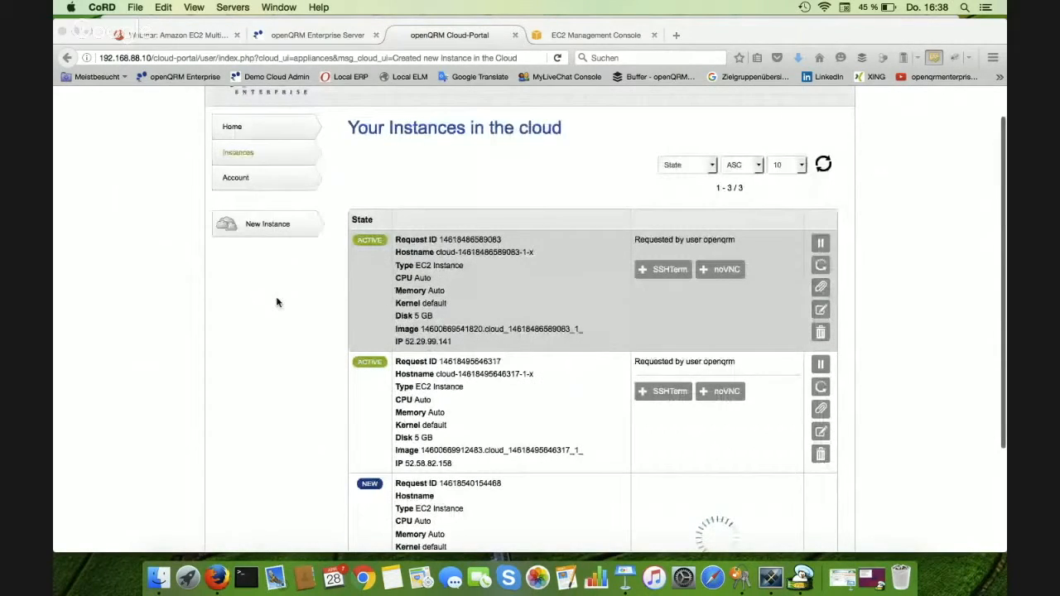
pyautogui.scroll(1, 278, 302)
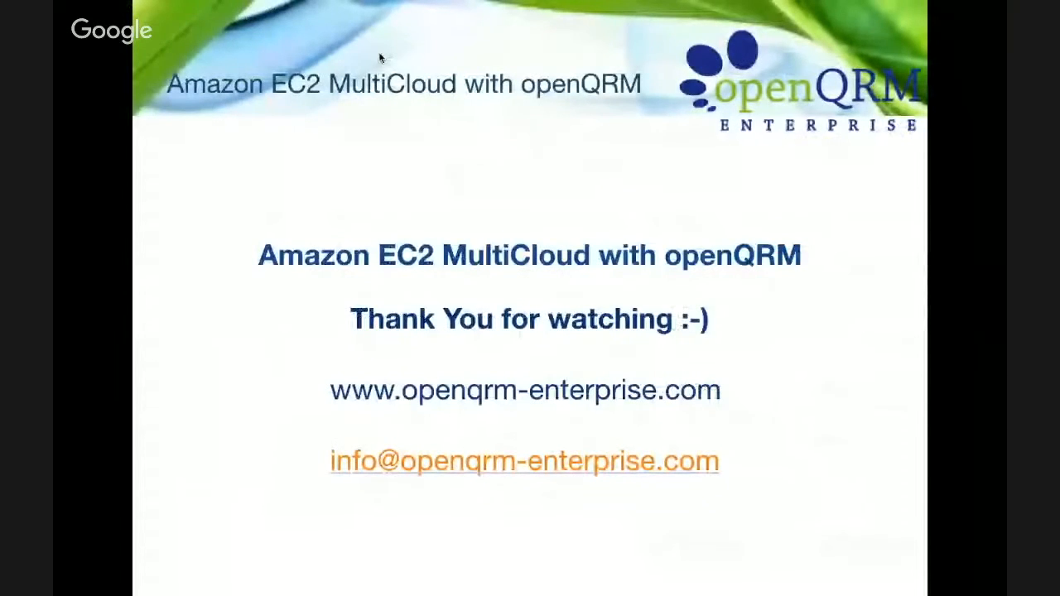